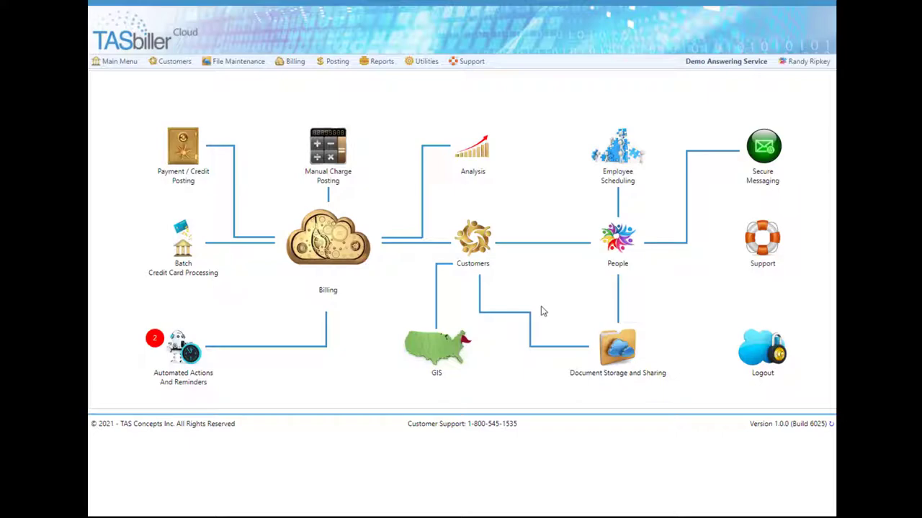
# Step: In account 4001's options, create a processor customer profile and dismiss the confirmation
pyautogui.click(479, 255)
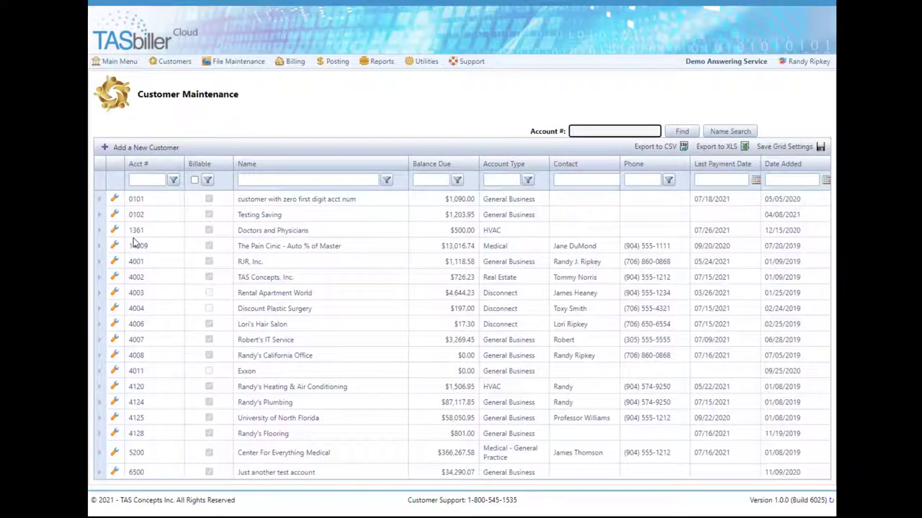
pyautogui.click(117, 263)
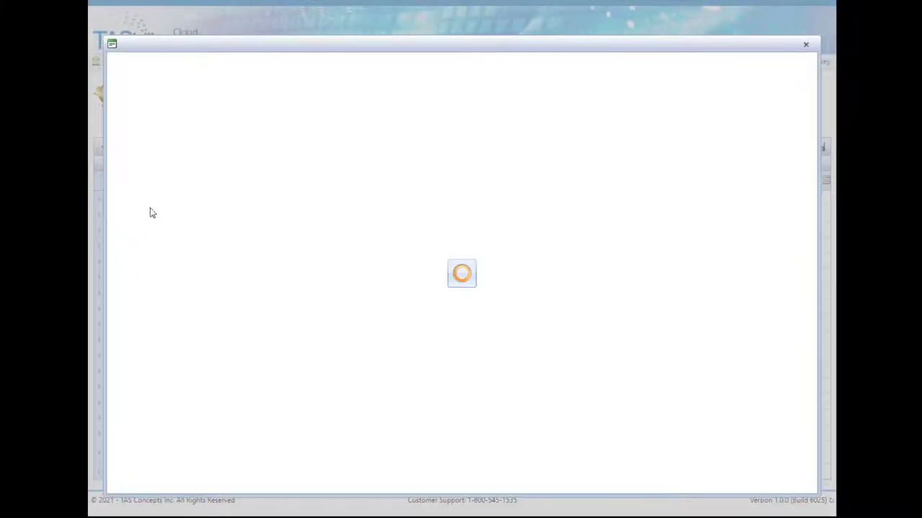
pyautogui.click(231, 90)
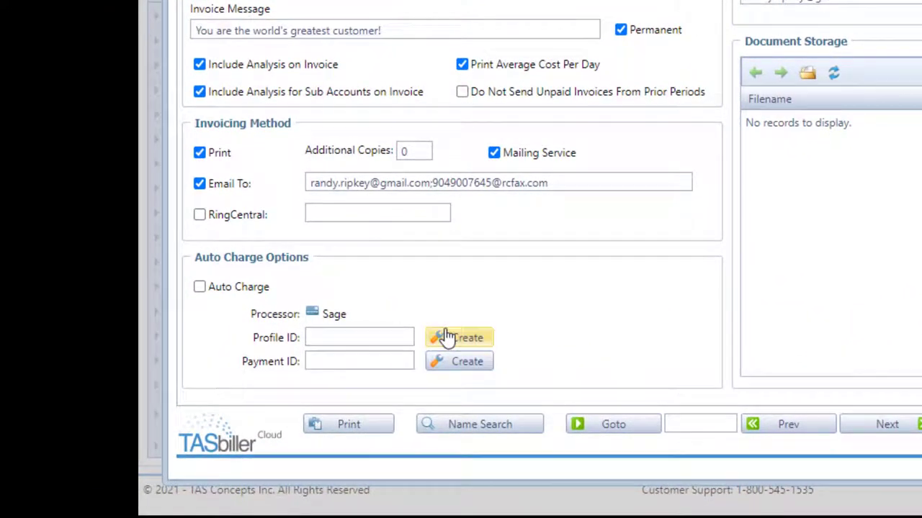
pyautogui.click(447, 341)
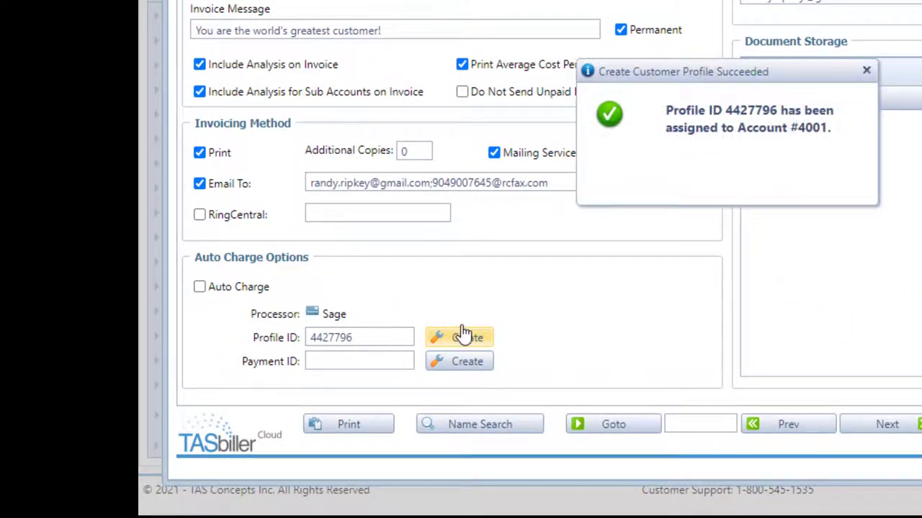
pyautogui.click(865, 72)
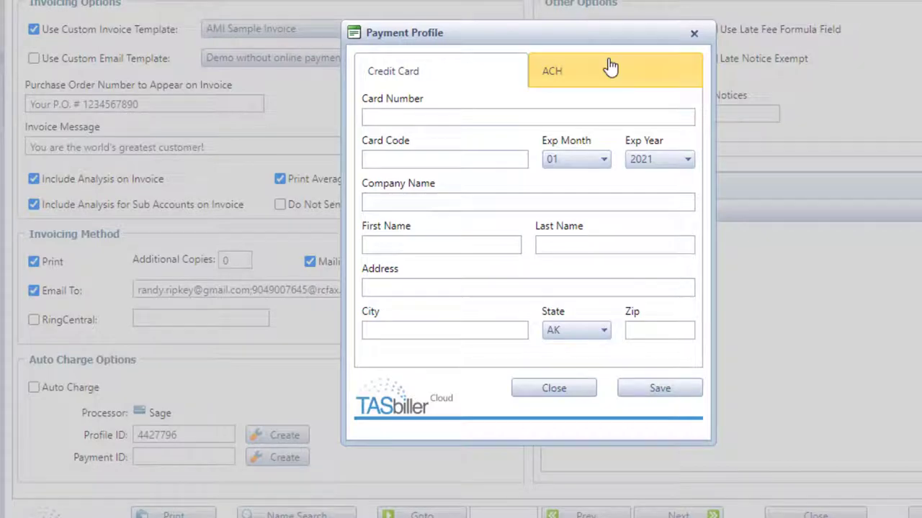
# Step: On the ACH tab, enter the account holder's first and last name
pyautogui.click(610, 86)
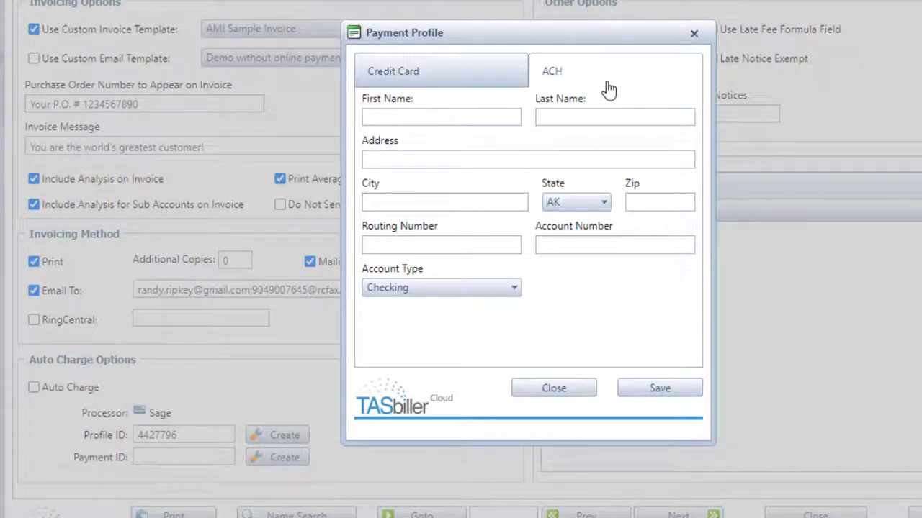
pyautogui.click(439, 124)
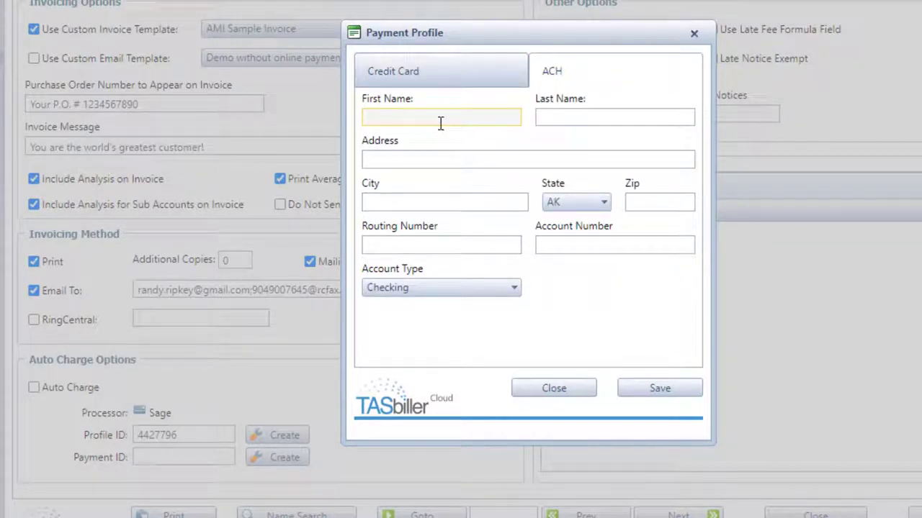
pyautogui.click(445, 124)
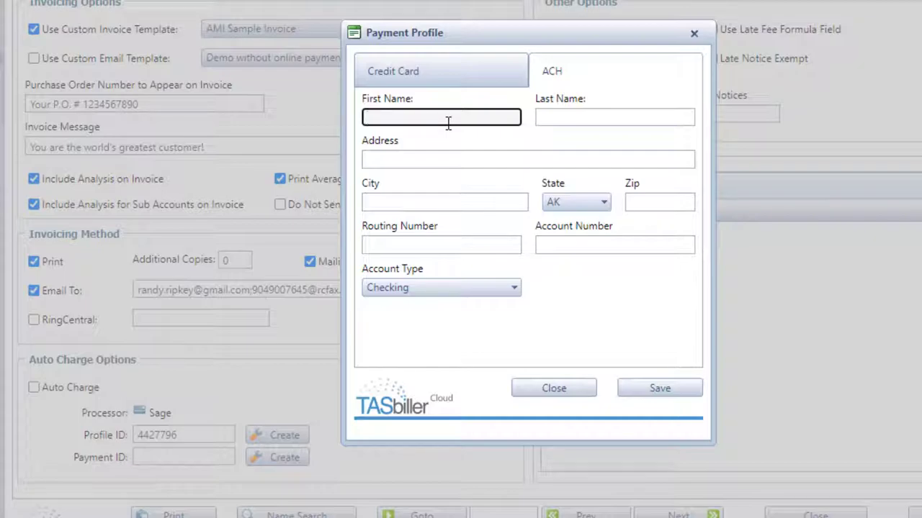
pyautogui.press('Tab')
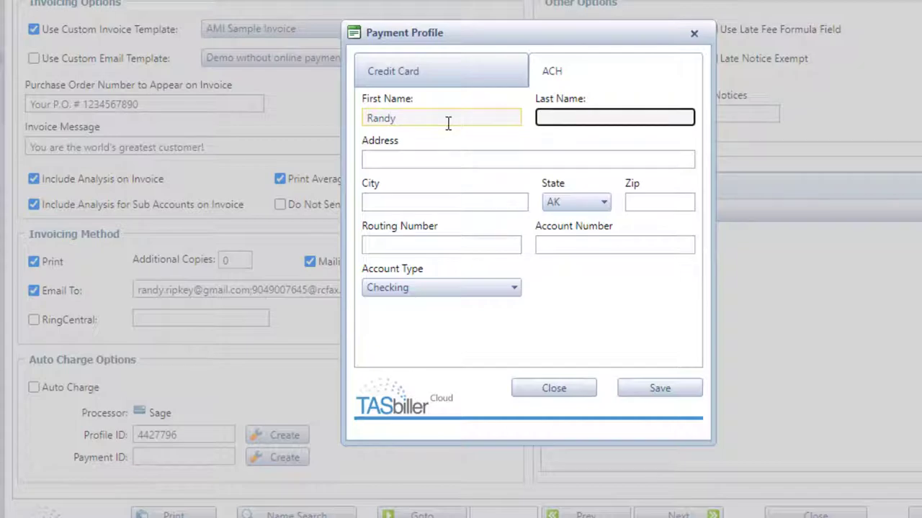
pyautogui.press('Tab')
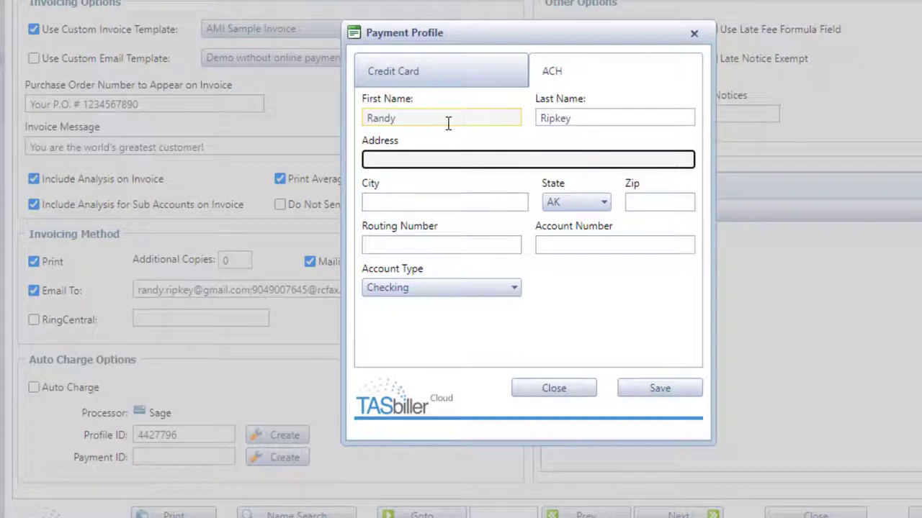
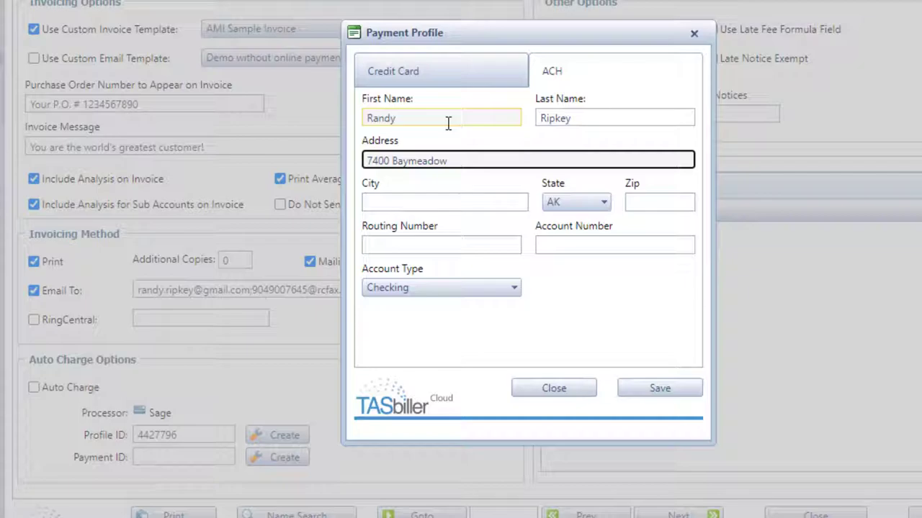
# Step: Enter the holder's street address, city, state and zip code, correcting an extra zip digit
pyautogui.press('Tab')
pyautogui.write('Jack')
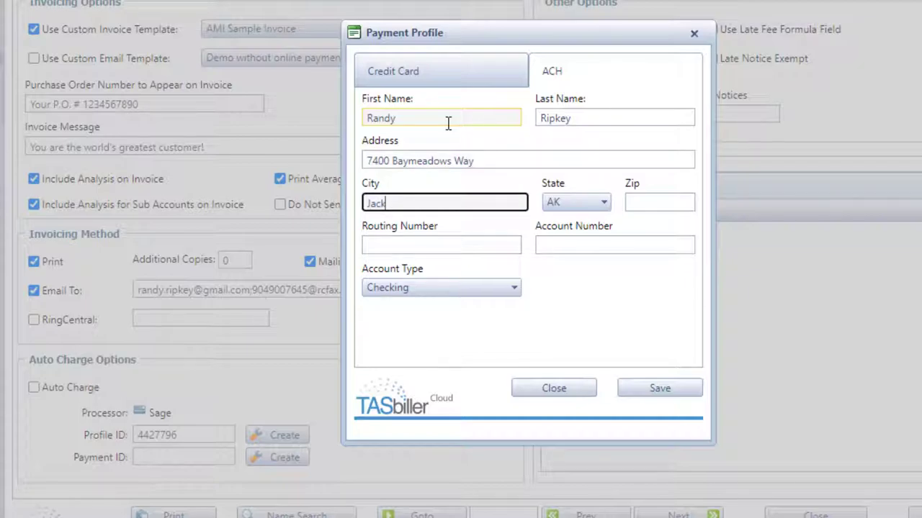
pyautogui.write('sonville')
pyautogui.press('Tab')
pyautogui.write('fl')
pyautogui.press('Tab')
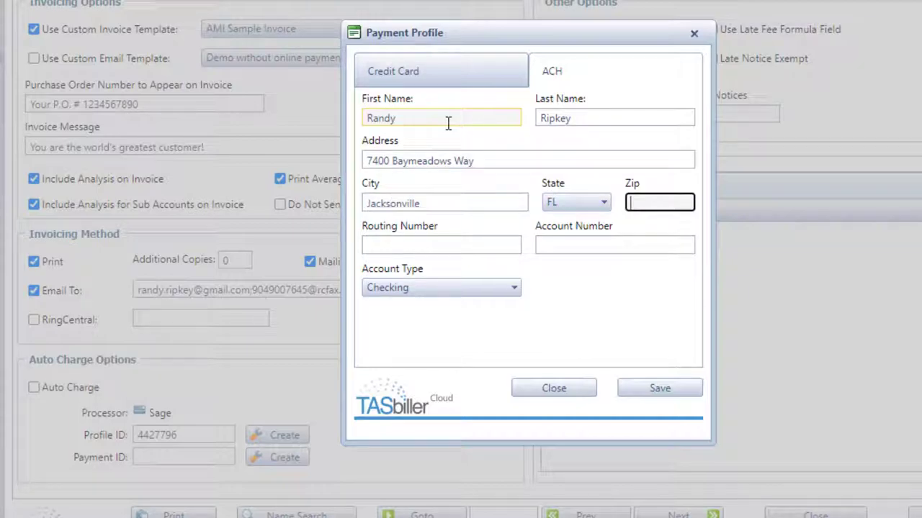
pyautogui.write('322566')
pyautogui.press('Tab')
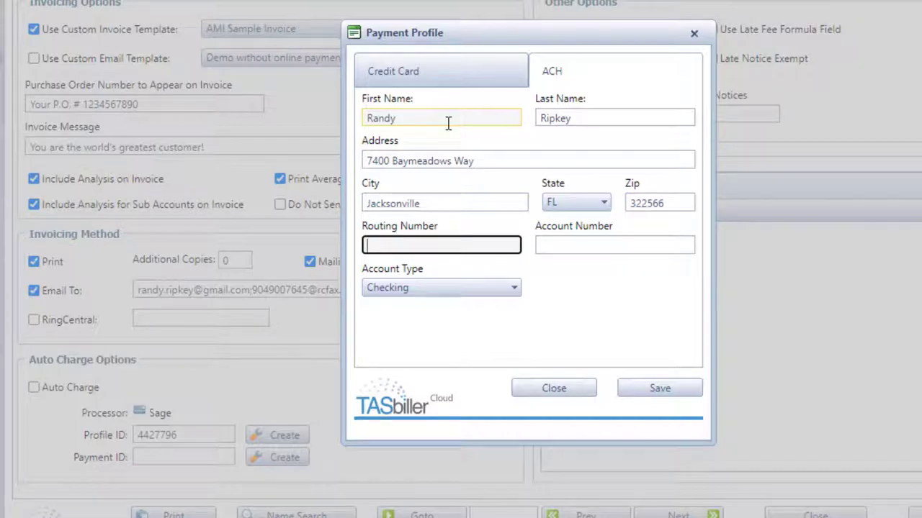
pyautogui.click(678, 205)
pyautogui.press('BackSpace')
pyautogui.press('Tab')
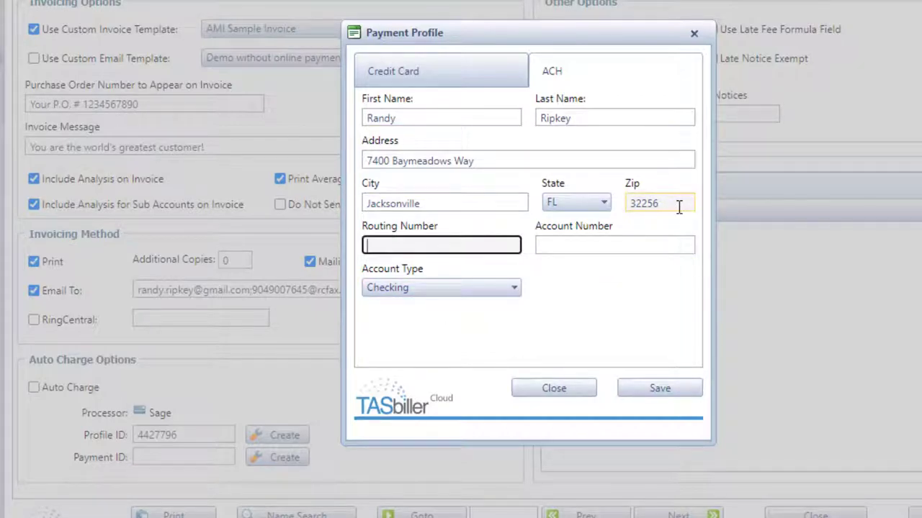
# Step: Enter the bank routing and account numbers and save the ACH payment profile
pyautogui.write('021000021')
pyautogui.press('Tab')
pyautogui.write('1234567890')
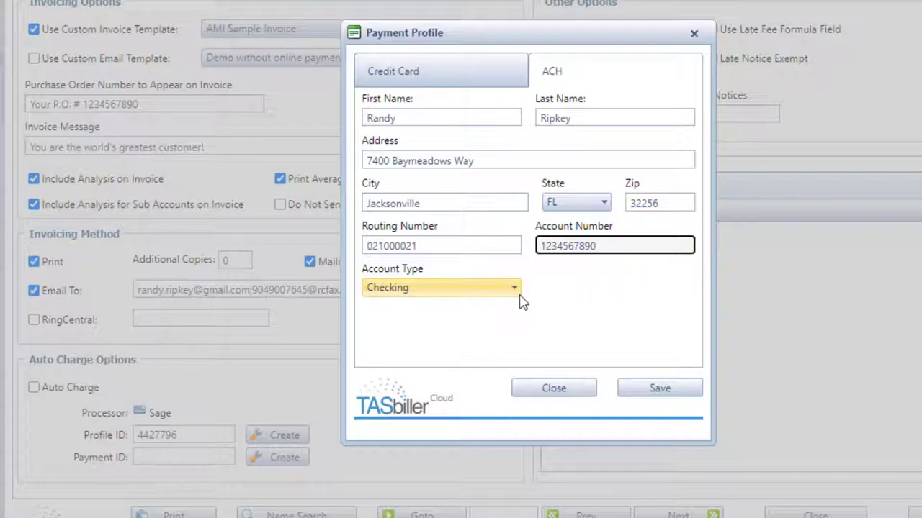
pyautogui.click(662, 397)
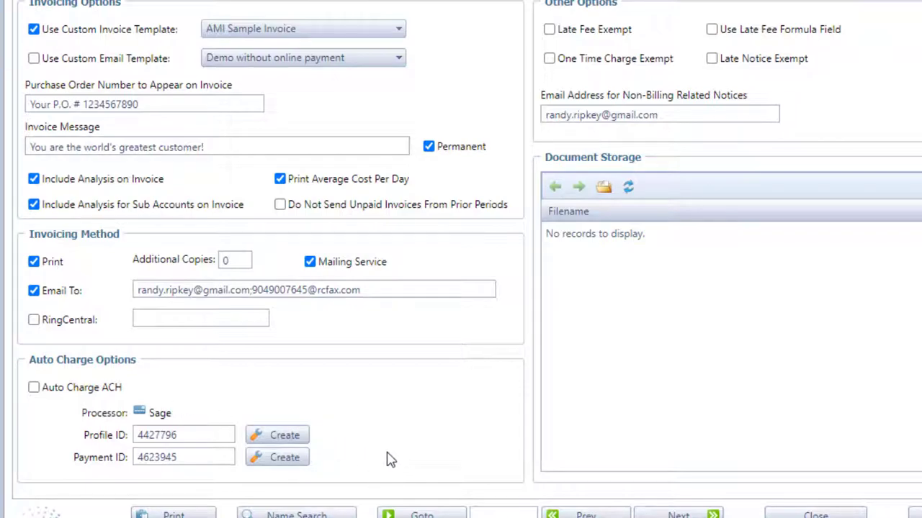
# Step: Turn on automatic ACH charging and save the customer record
pyautogui.click(33, 389)
pyautogui.click(915, 513)
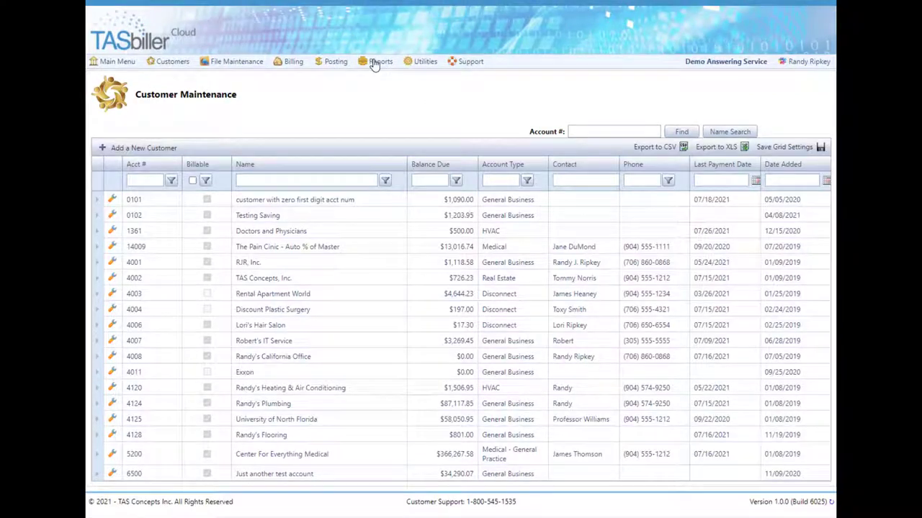
pyautogui.moveTo(338, 70)
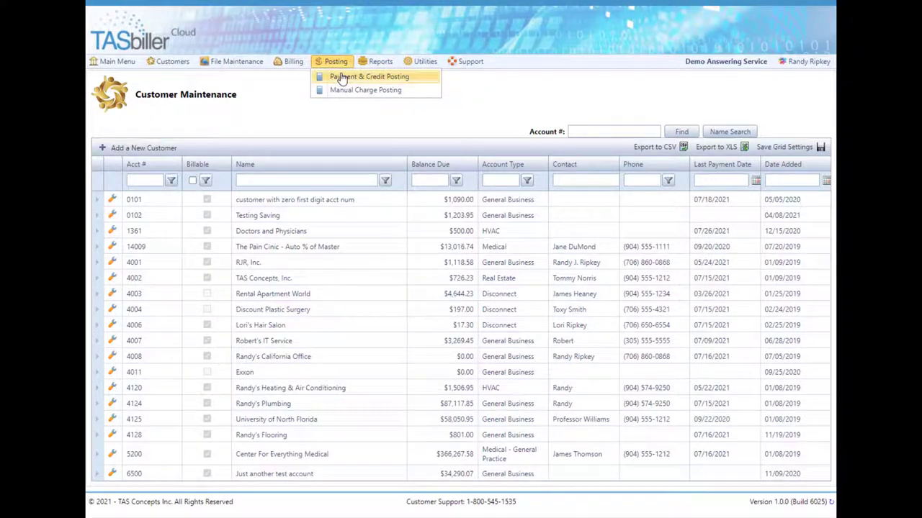
pyautogui.click(338, 76)
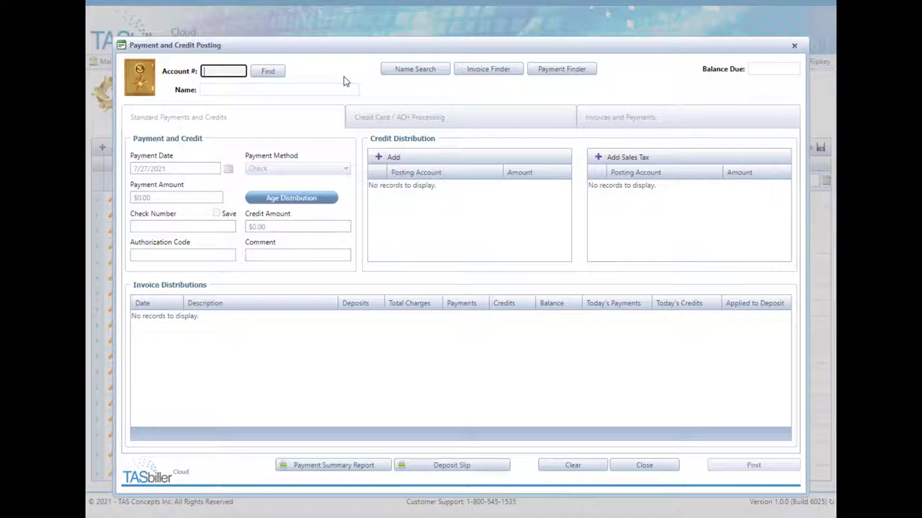
pyautogui.write('4001')
pyautogui.press('Return')
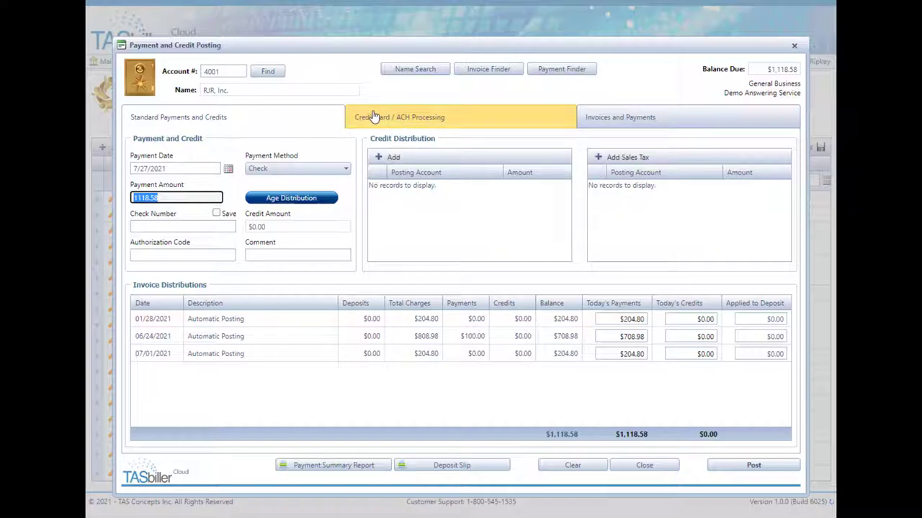
pyautogui.click(468, 120)
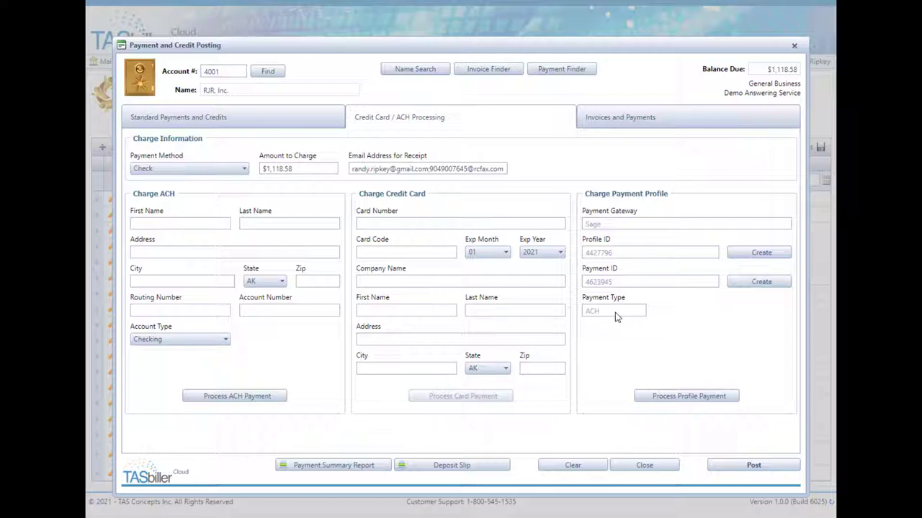
pyautogui.click(643, 465)
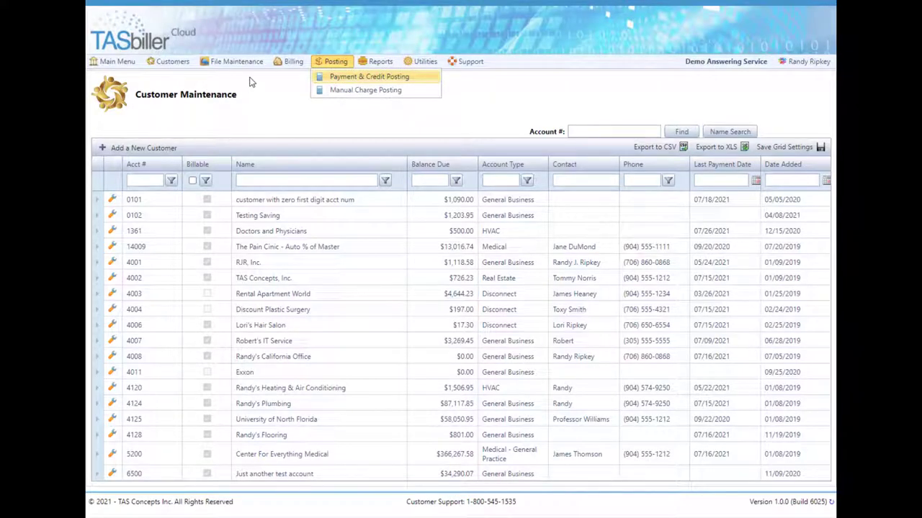
# Step: Rename the Auto Credit Card payment method to Auto Payment
pyautogui.click(236, 61)
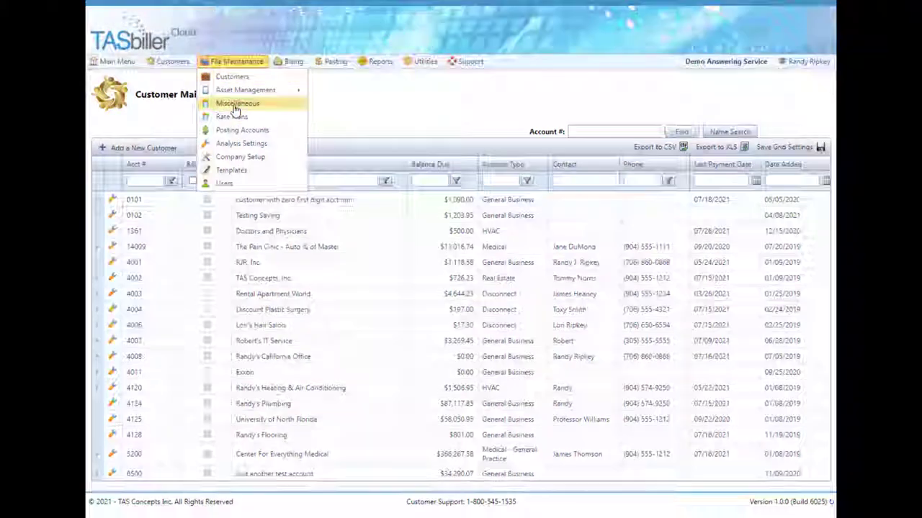
pyautogui.click(237, 104)
pyautogui.click(573, 160)
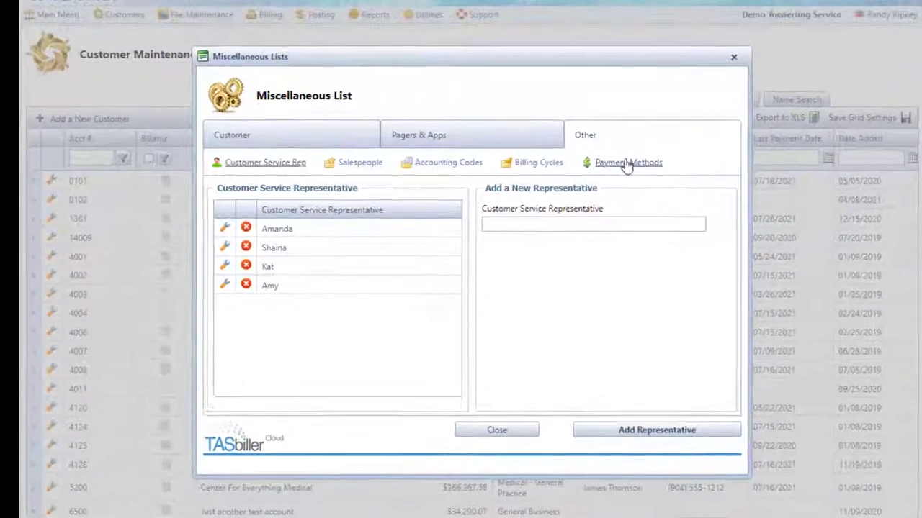
pyautogui.click(594, 184)
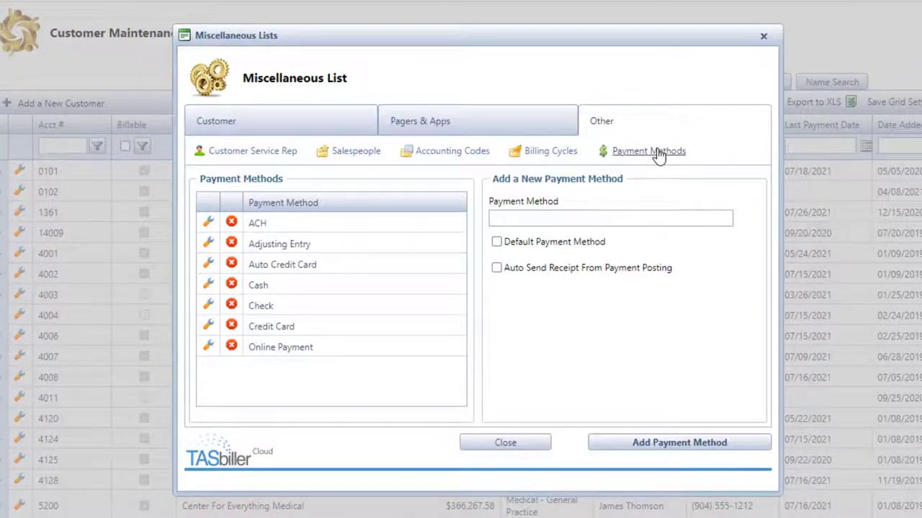
pyautogui.click(209, 264)
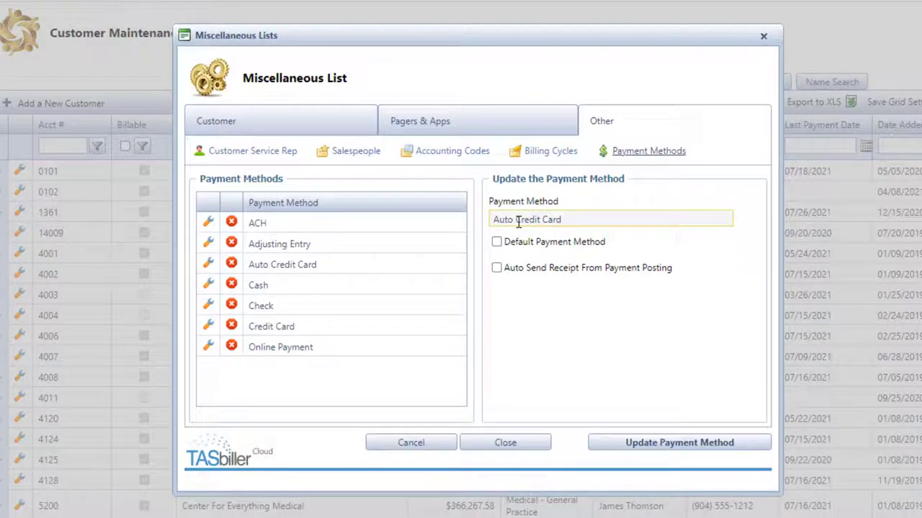
pyautogui.moveTo(516, 219); pyautogui.dragTo(697, 223)
pyautogui.write('Payment')
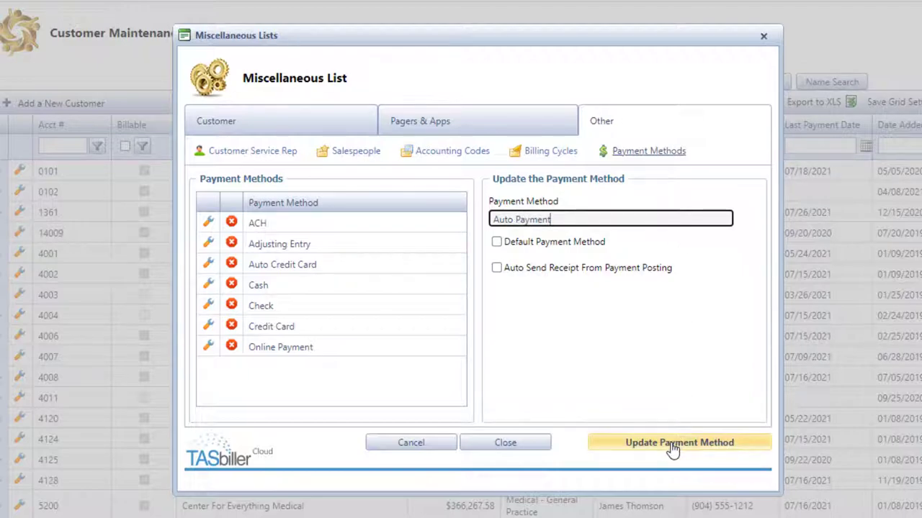
pyautogui.click(671, 446)
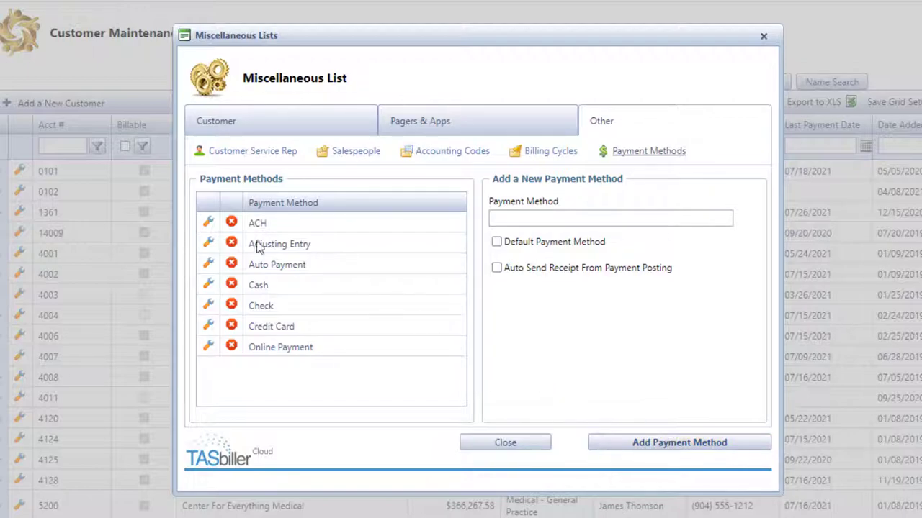
# Step: Enable Auto Send Receipt on the ACH payment method and save it
pyautogui.click(209, 225)
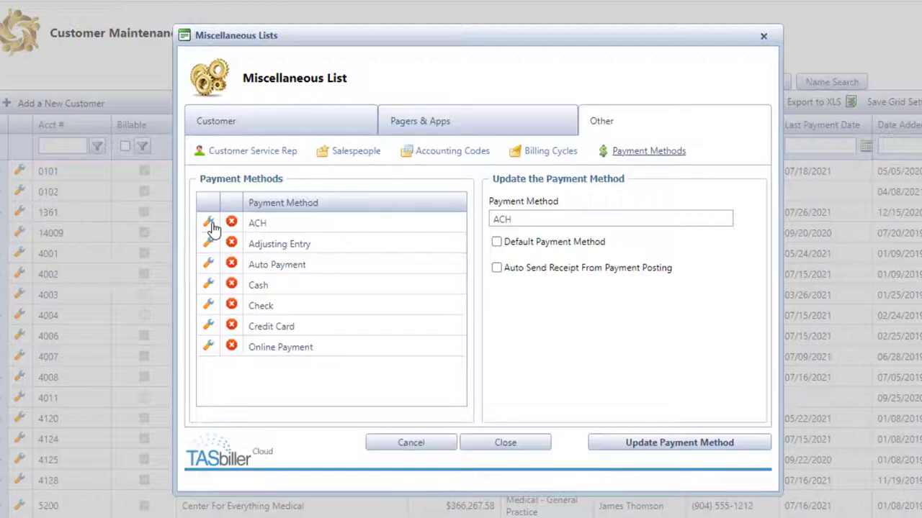
pyautogui.click(497, 269)
pyautogui.click(677, 443)
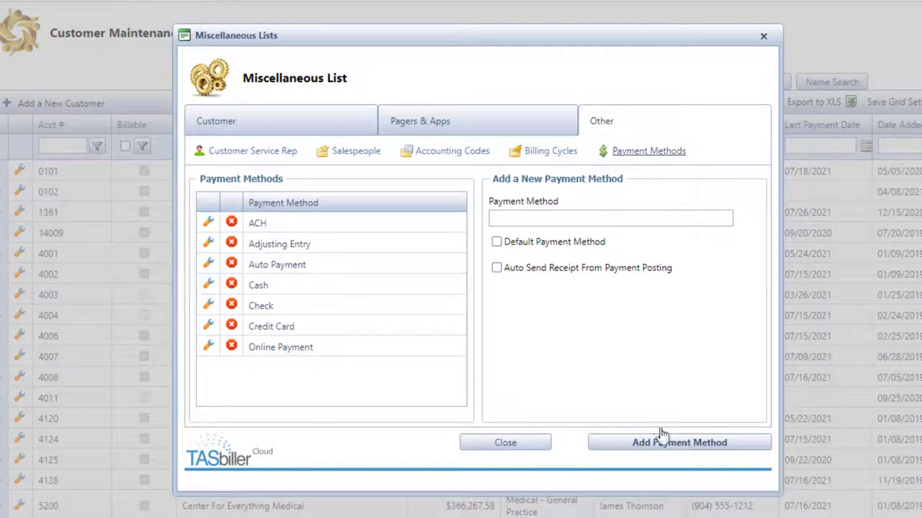
pyautogui.click(211, 328)
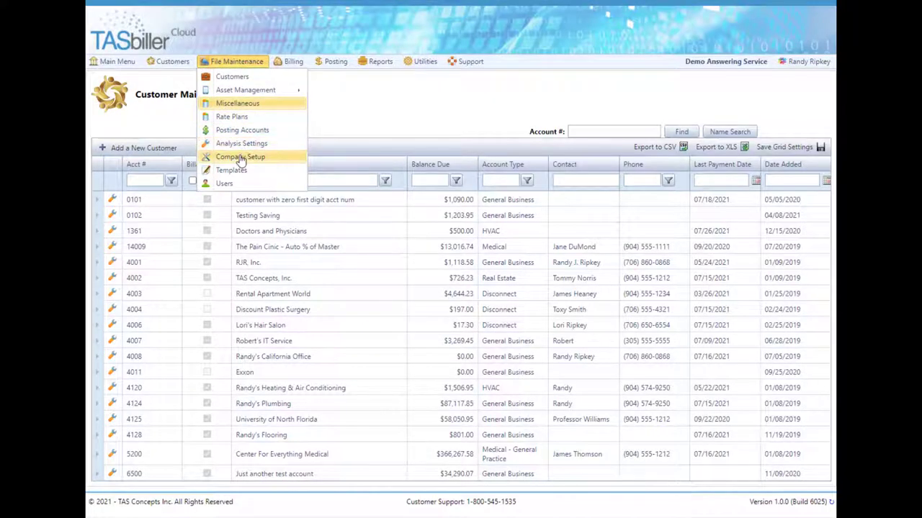
# Step: Review the Payment Processing settings in Company Setup
pyautogui.click(241, 157)
pyautogui.click(689, 131)
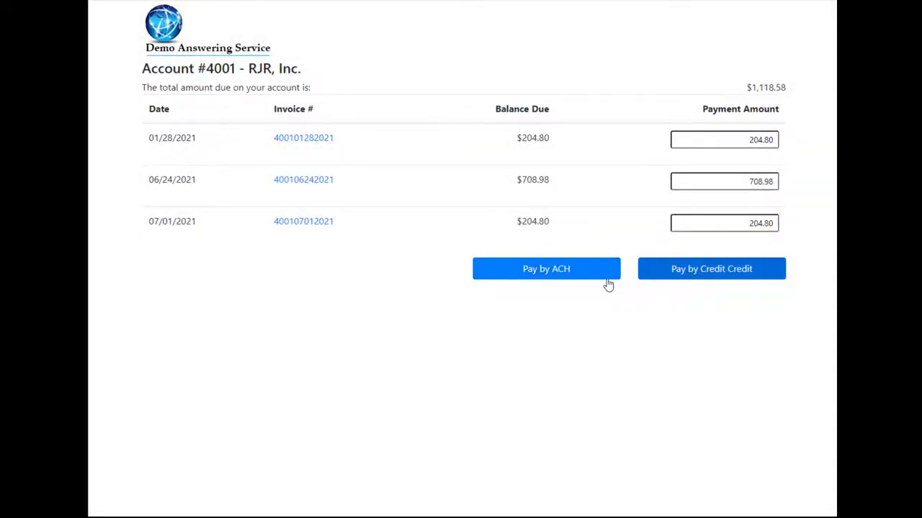
# Step: Choose to pay the $1,118.58 balance by ACH in the client portal
pyautogui.click(547, 275)
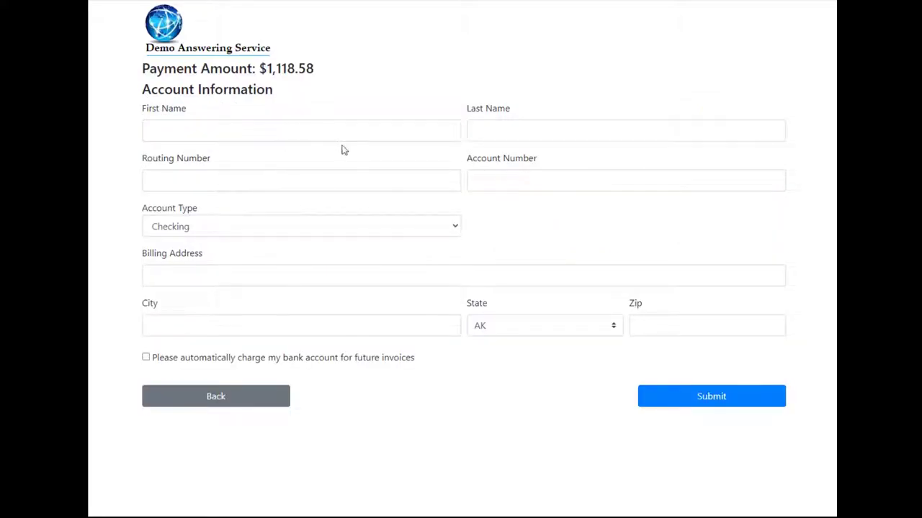